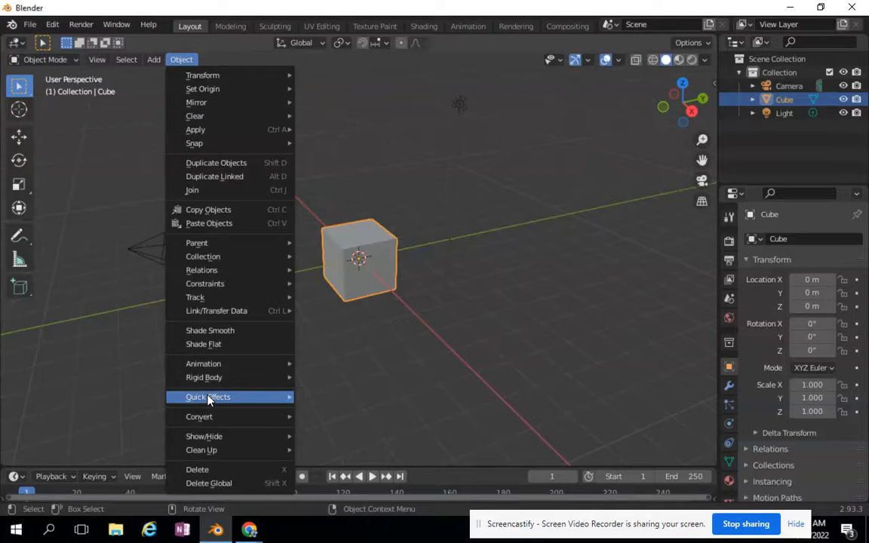
Apply the Quick Smoke effect to the cube and play the smoke simulation.
{"action": "mouse_move", "coordinate": [209, 398]}
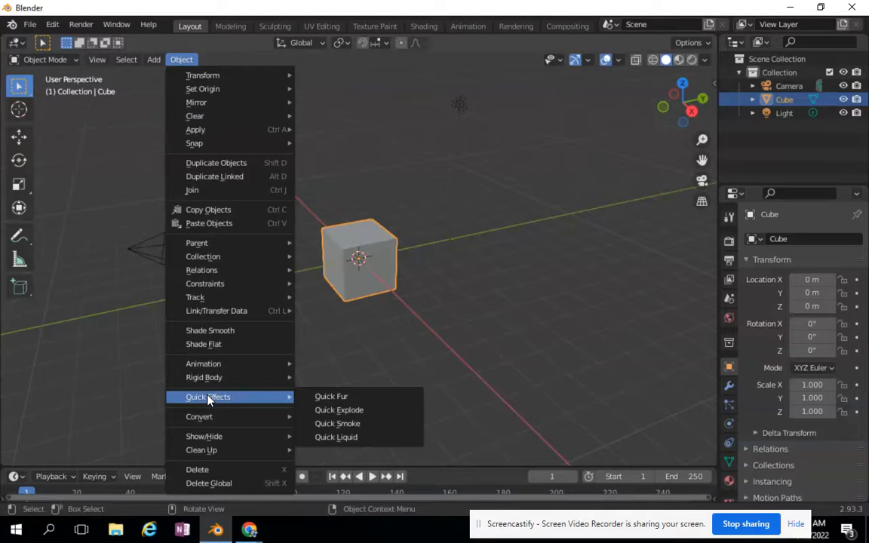
{"action": "left_click", "coordinate": [344, 427]}
{"action": "left_click", "coordinate": [371, 477]}
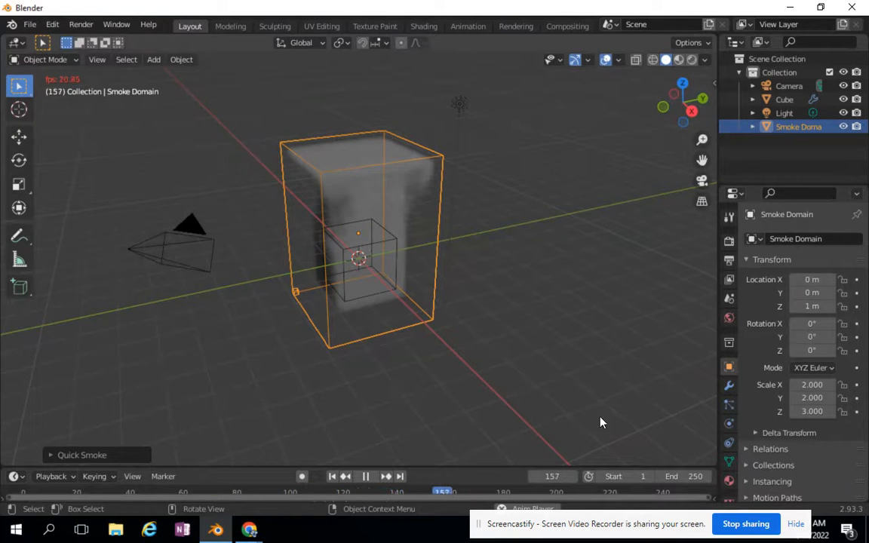
Set the cube's fluid flow type to Fire + Smoke in its physics settings.
{"action": "left_click", "coordinate": [378, 249]}
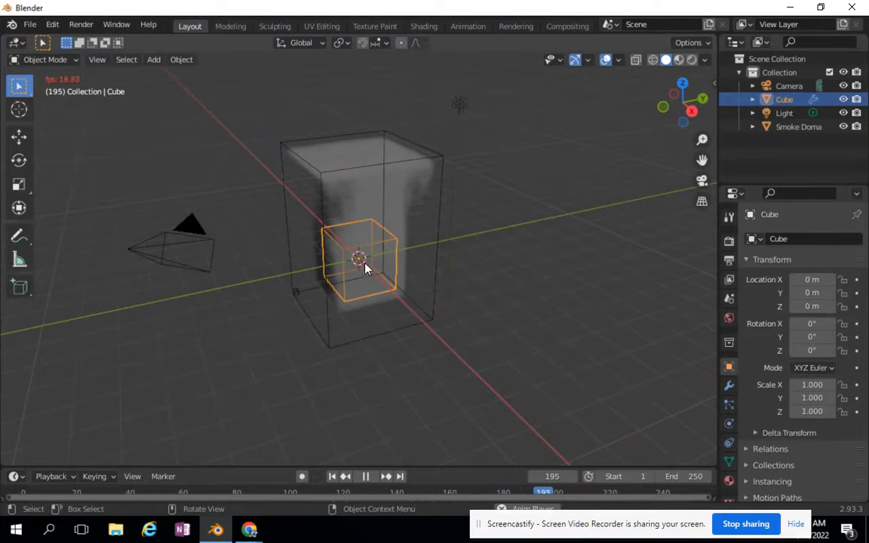
{"action": "left_click", "coordinate": [728, 426]}
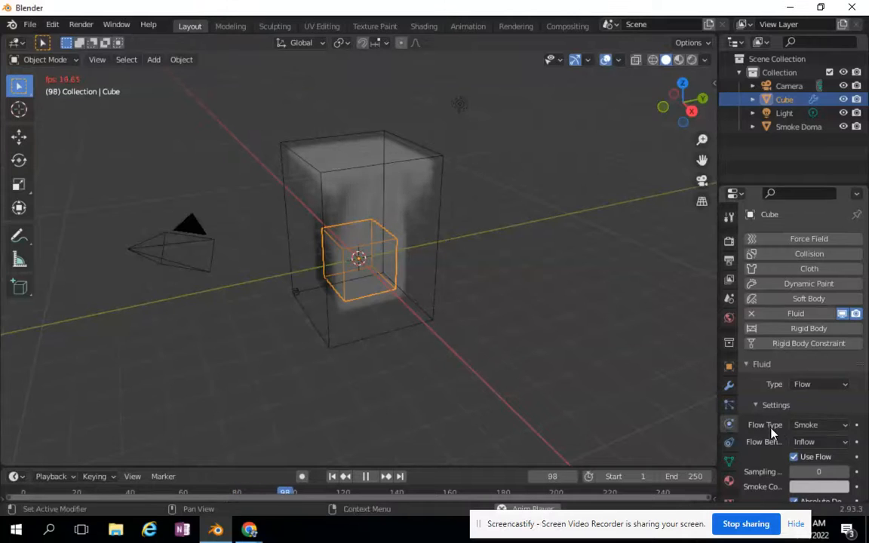
{"action": "left_click", "coordinate": [807, 425]}
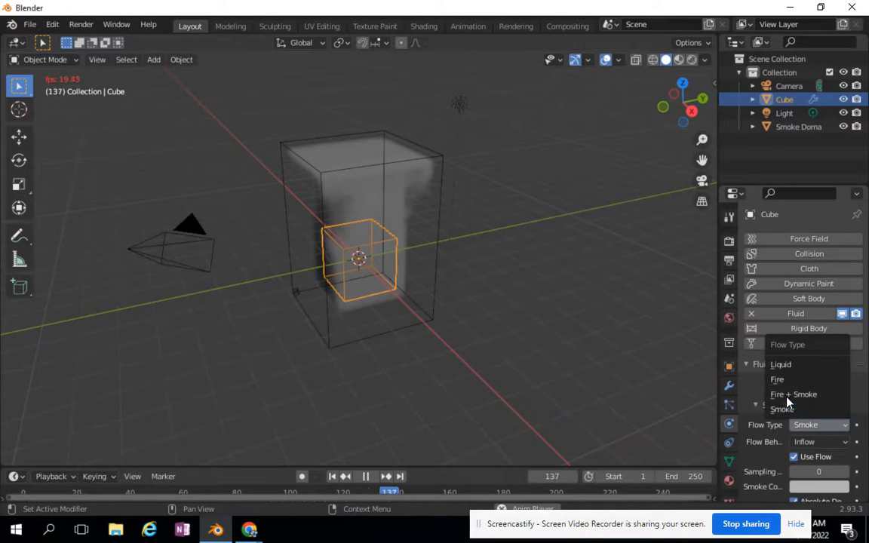
{"action": "left_click", "coordinate": [790, 395]}
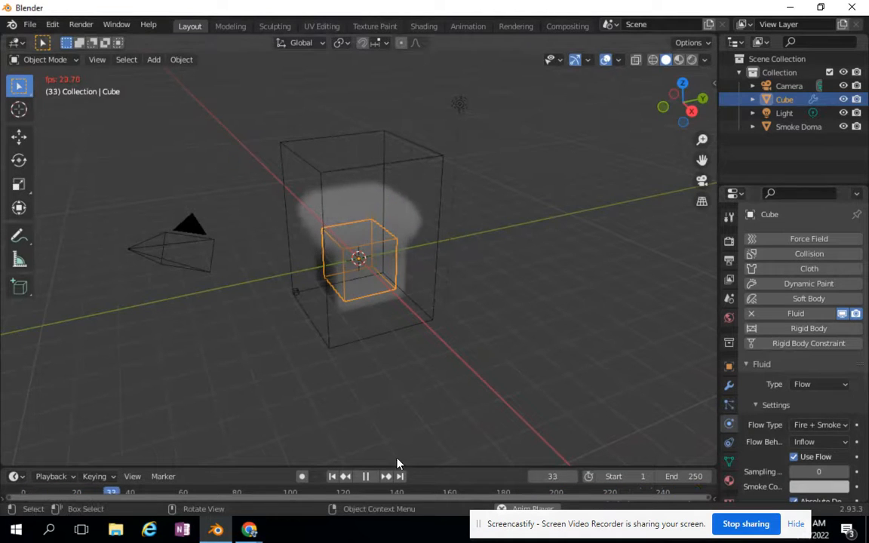
Replay the simulation from the first frame to check the cube's fire and smoke, then stop playback.
{"action": "left_click", "coordinate": [332, 476]}
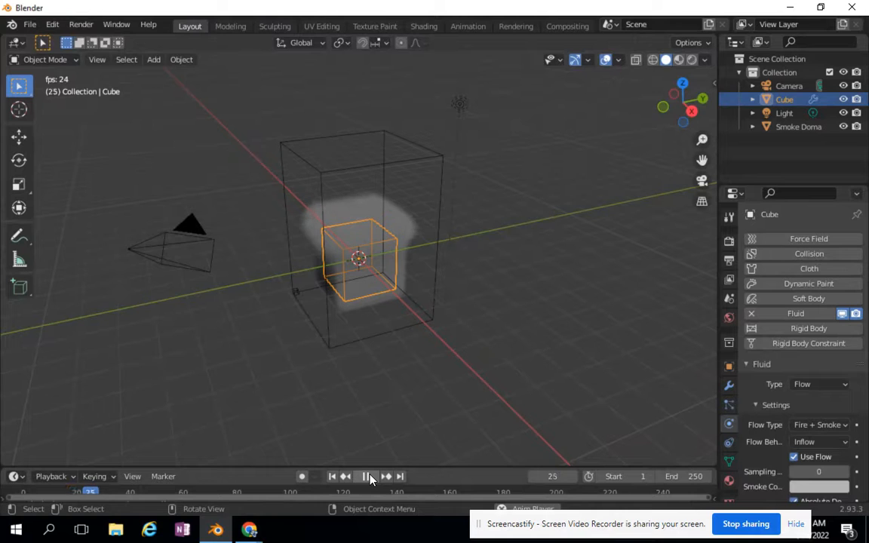
{"action": "left_click", "coordinate": [367, 475]}
{"action": "left_click", "coordinate": [333, 476]}
{"action": "left_click", "coordinate": [367, 476]}
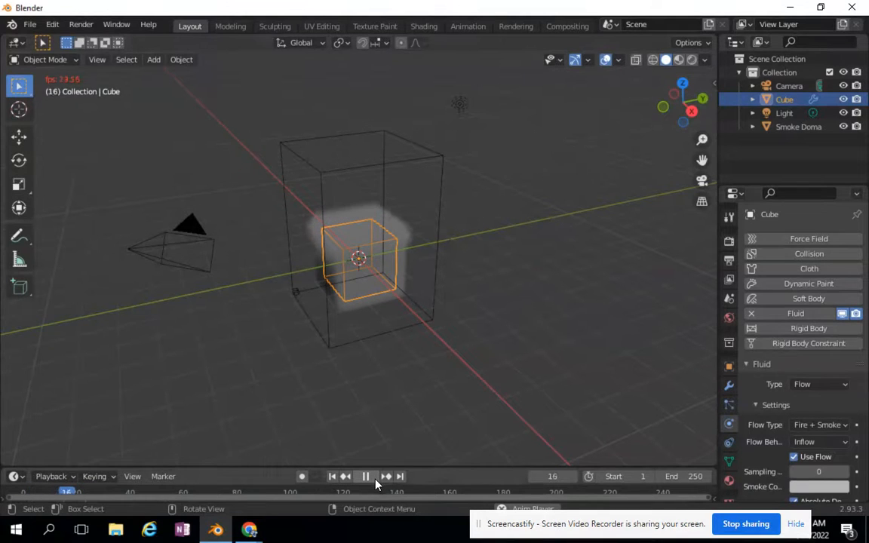
{"action": "left_click", "coordinate": [676, 59]}
{"action": "left_click", "coordinate": [667, 60]}
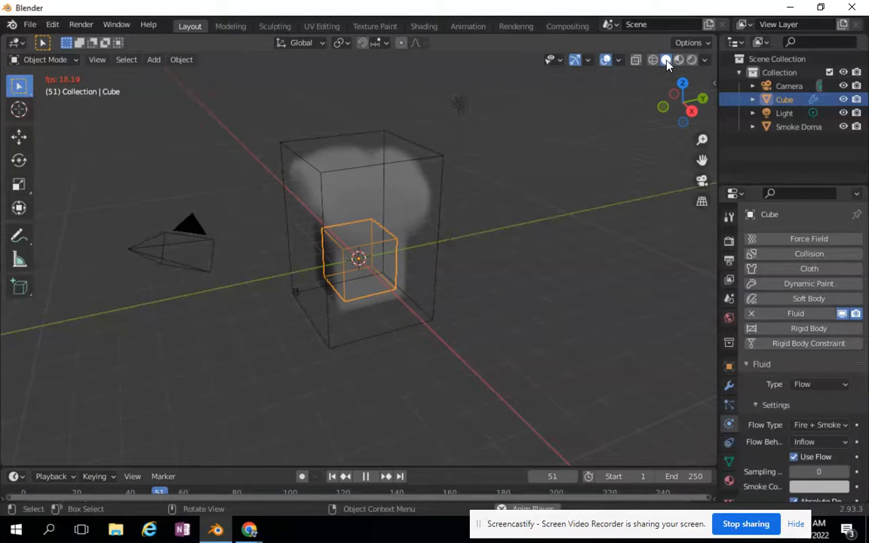
{"action": "left_click", "coordinate": [333, 476]}
{"action": "left_click", "coordinate": [373, 477]}
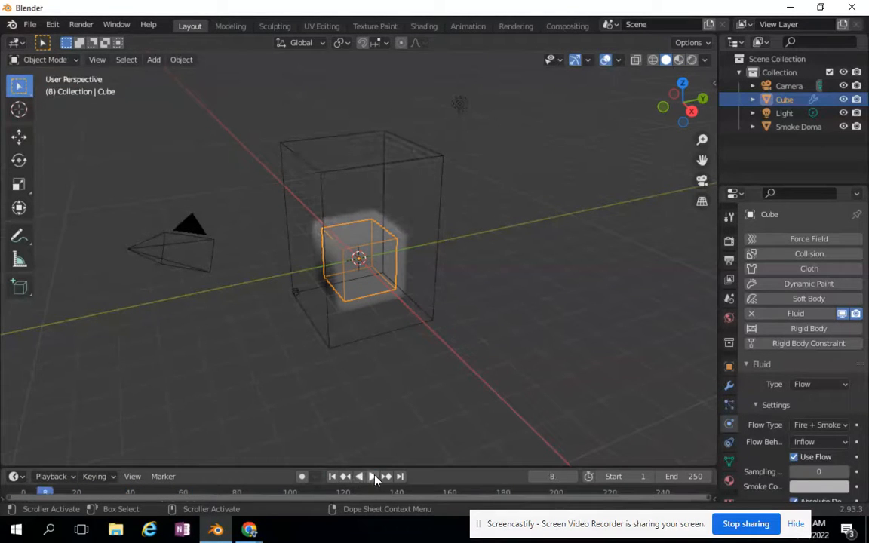
Set the smoke domain's resolution divisions to 40 and replay the simulation from the first frame.
{"action": "scroll", "coordinate": [784, 427], "scroll_direction": "down", "scroll_amount": 3}
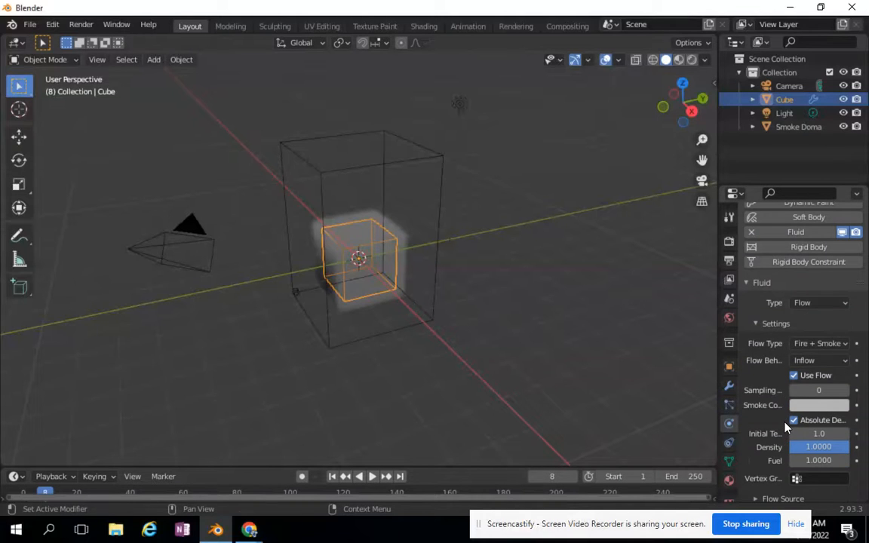
{"action": "scroll", "coordinate": [787, 422], "scroll_direction": "down", "scroll_amount": 4}
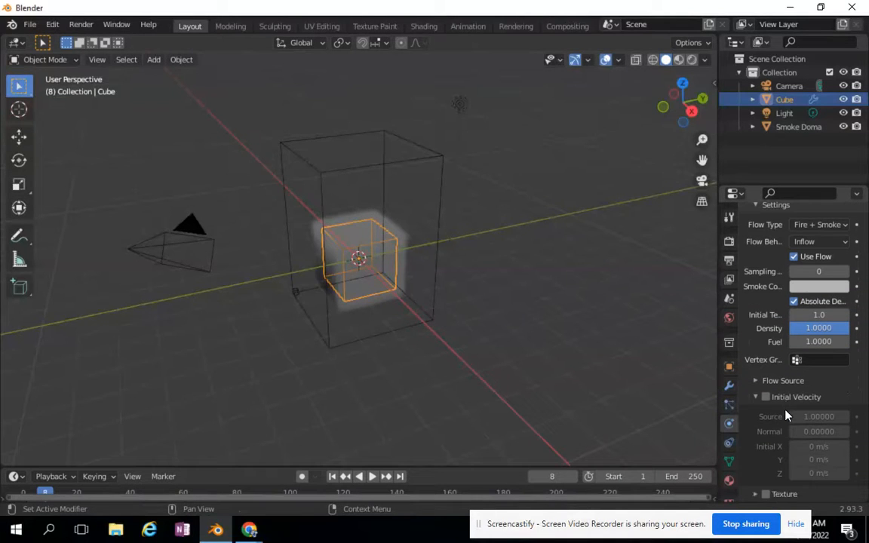
{"action": "scroll", "coordinate": [785, 415], "scroll_direction": "up", "scroll_amount": 4}
{"action": "scroll", "coordinate": [784, 414], "scroll_direction": "down", "scroll_amount": 4}
{"action": "scroll", "coordinate": [785, 415], "scroll_direction": "up", "scroll_amount": 6}
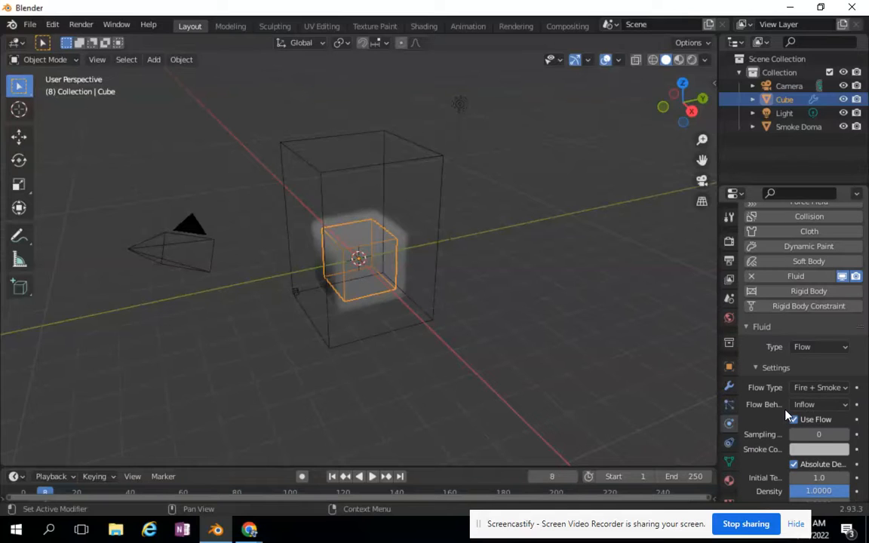
{"action": "left_click", "coordinate": [440, 227]}
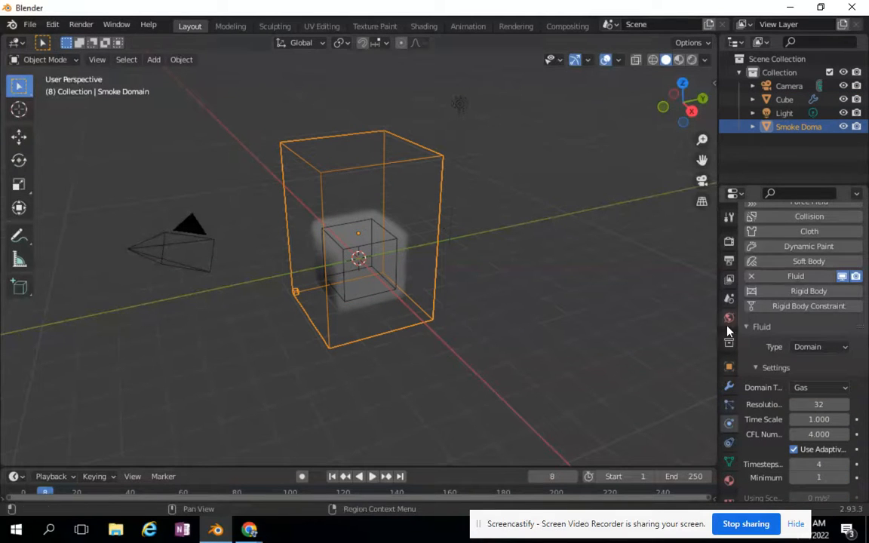
{"action": "left_click", "coordinate": [845, 405]}
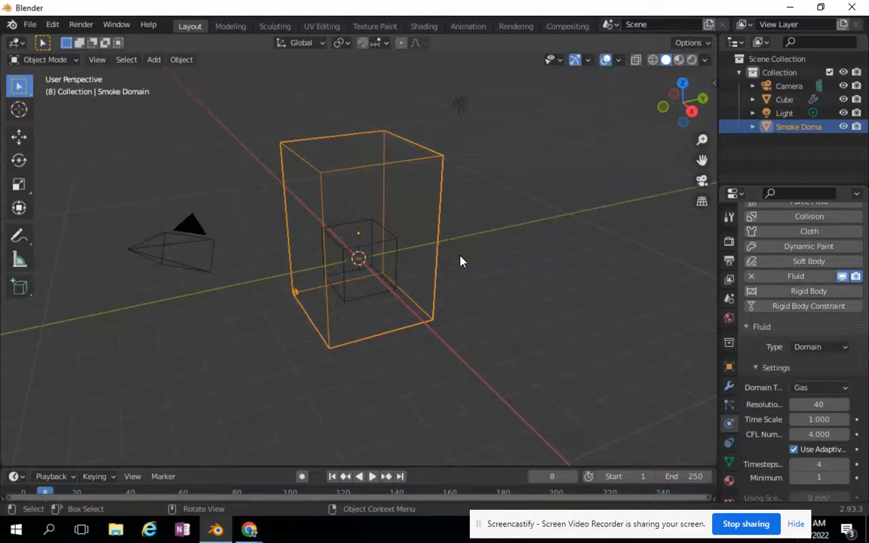
{"action": "left_click", "coordinate": [372, 476]}
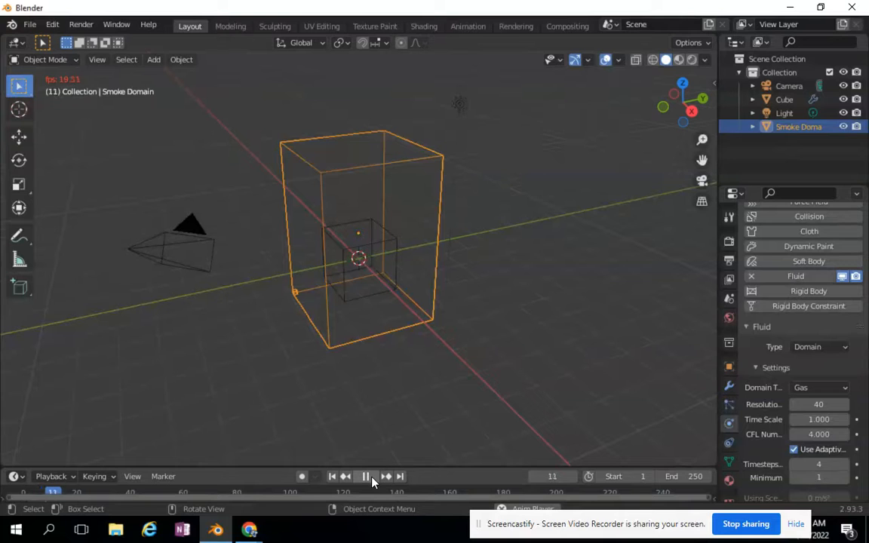
{"action": "left_click", "coordinate": [332, 477]}
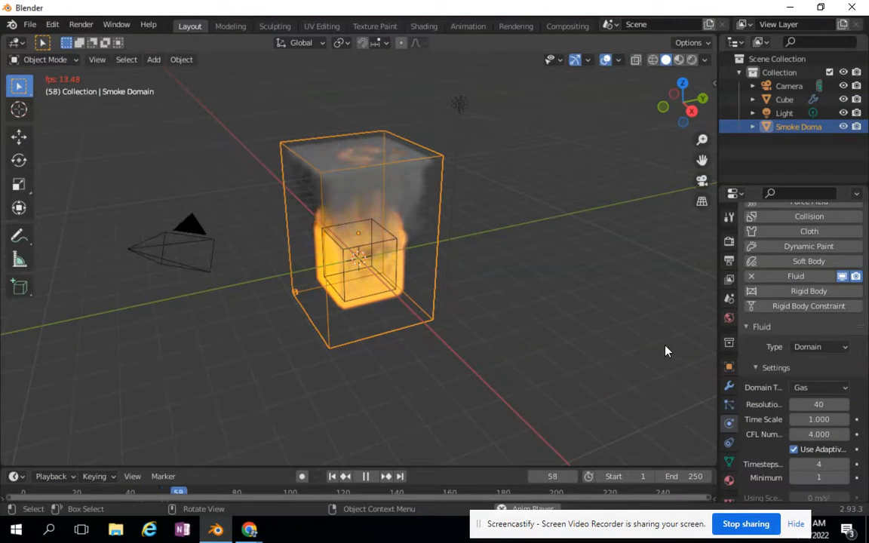
Set the gas vorticity of the smoke domain to 0.300.
{"action": "scroll", "coordinate": [754, 392], "scroll_direction": "down", "scroll_amount": 4}
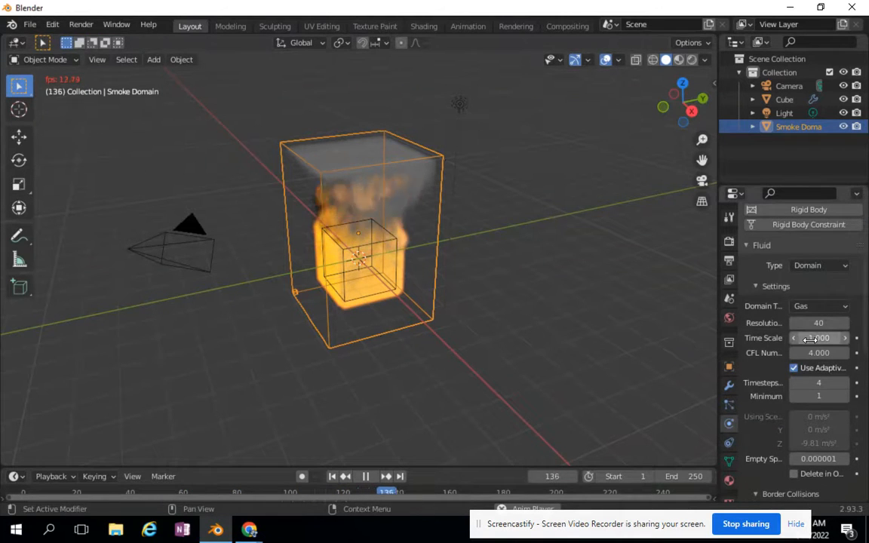
{"action": "scroll", "coordinate": [801, 349], "scroll_direction": "down", "scroll_amount": 3}
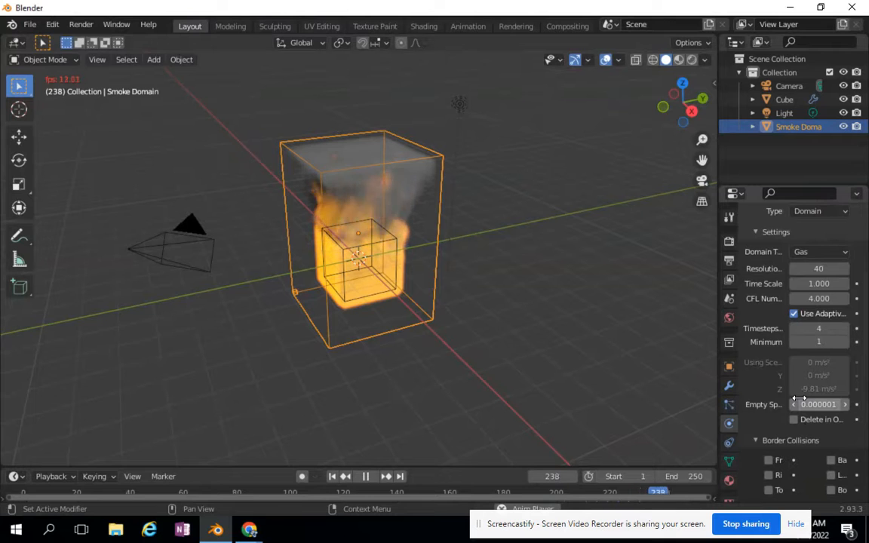
{"action": "scroll", "coordinate": [799, 400], "scroll_direction": "down", "scroll_amount": 4}
{"action": "scroll", "coordinate": [799, 402], "scroll_direction": "down", "scroll_amount": 4}
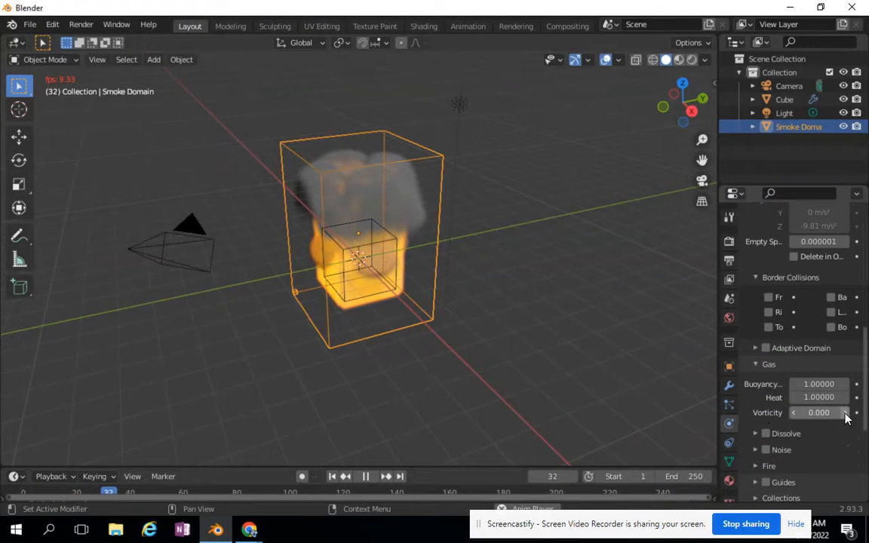
{"action": "left_click", "coordinate": [845, 414]}
{"action": "left_click", "coordinate": [845, 414]}
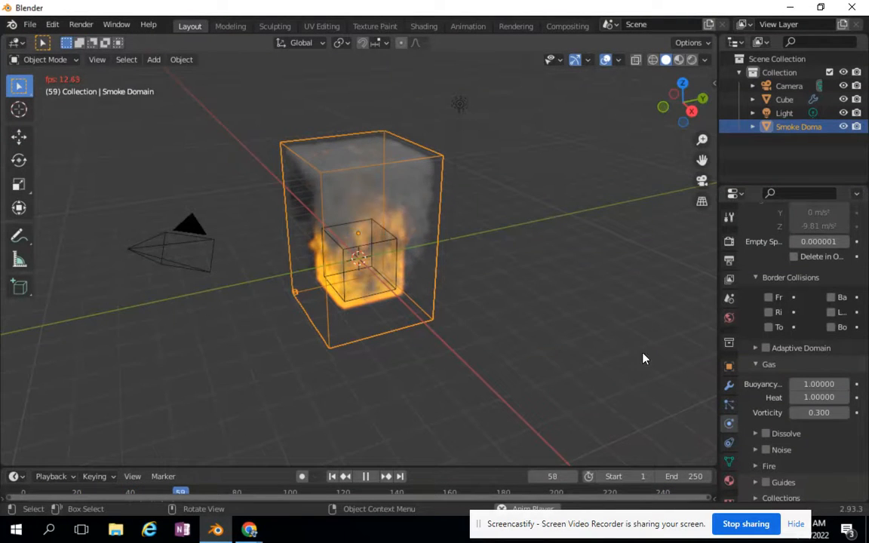
Enable Dissolve for the smoke domain's gas and show its time settings.
{"action": "left_click", "coordinate": [766, 434]}
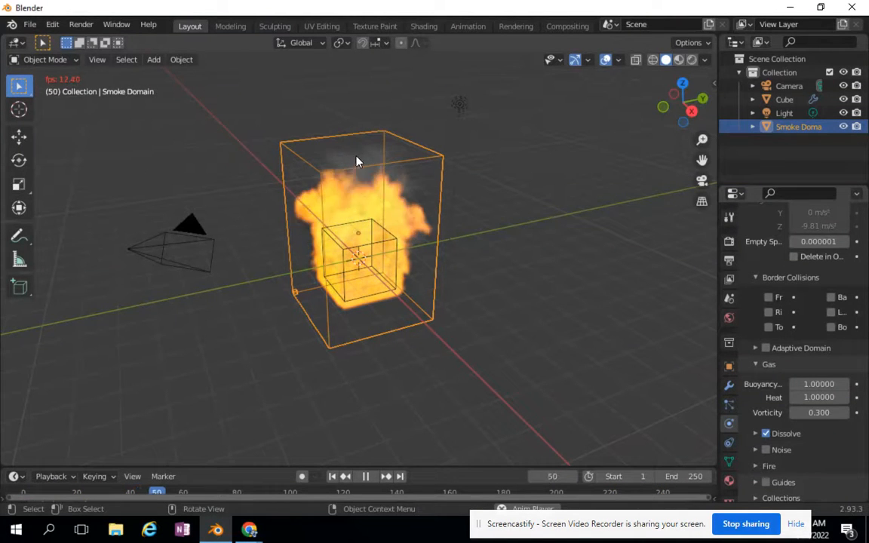
{"action": "left_click", "coordinate": [755, 434]}
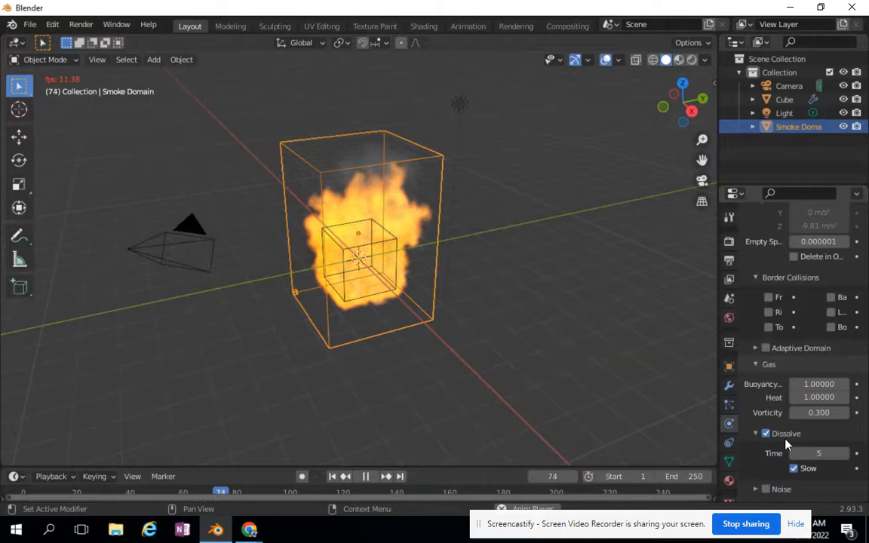
{"action": "left_click", "coordinate": [756, 434]}
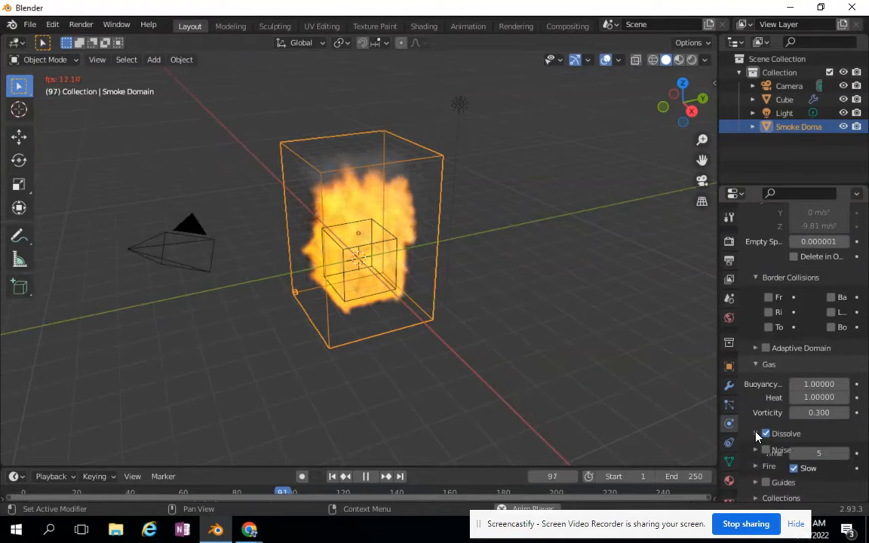
{"action": "left_click", "coordinate": [757, 435]}
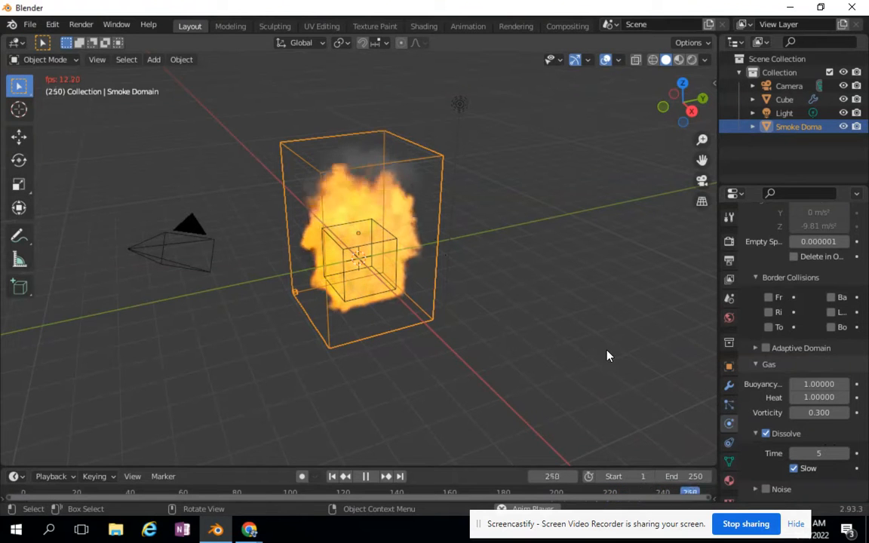
Examine the smoke domain's Fire settings, then stop the simulation playback.
{"action": "scroll", "coordinate": [820, 416], "scroll_direction": "down", "scroll_amount": 3}
{"action": "scroll", "coordinate": [819, 415], "scroll_direction": "down", "scroll_amount": 4}
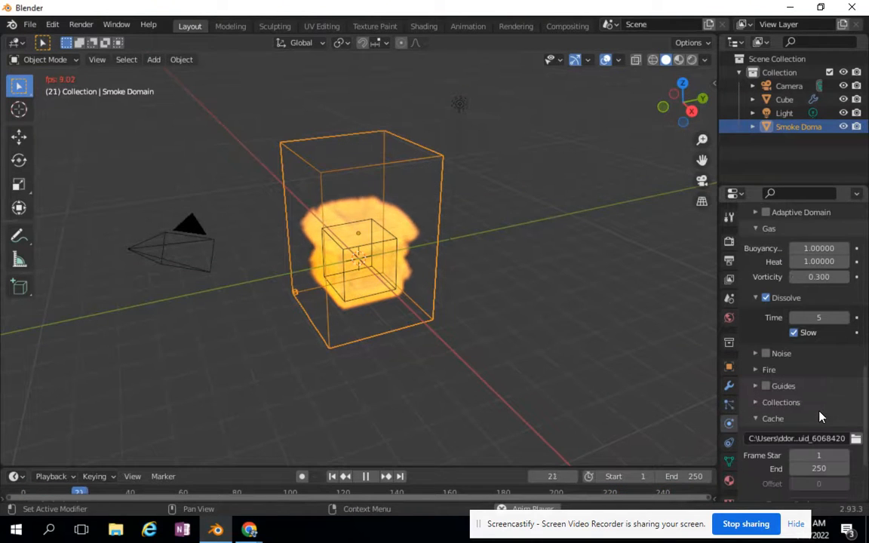
{"action": "left_click", "coordinate": [756, 371]}
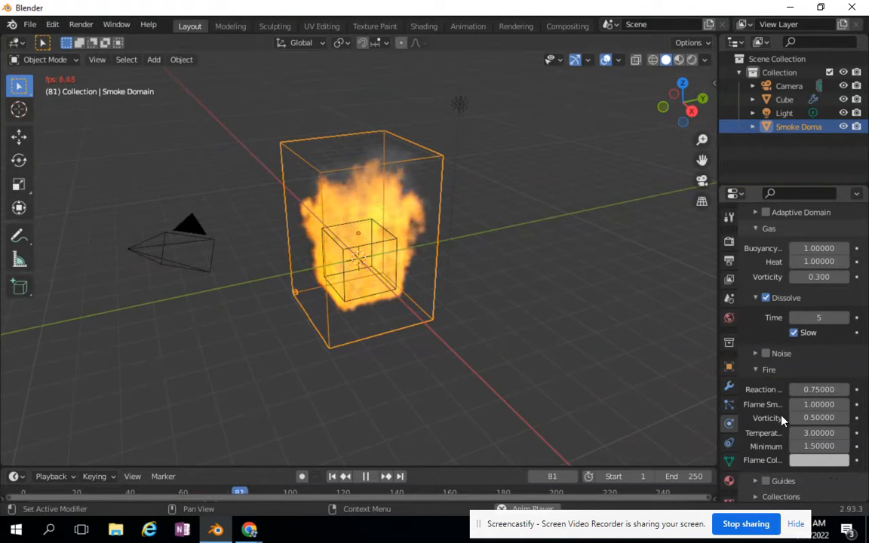
{"action": "left_click", "coordinate": [758, 373]}
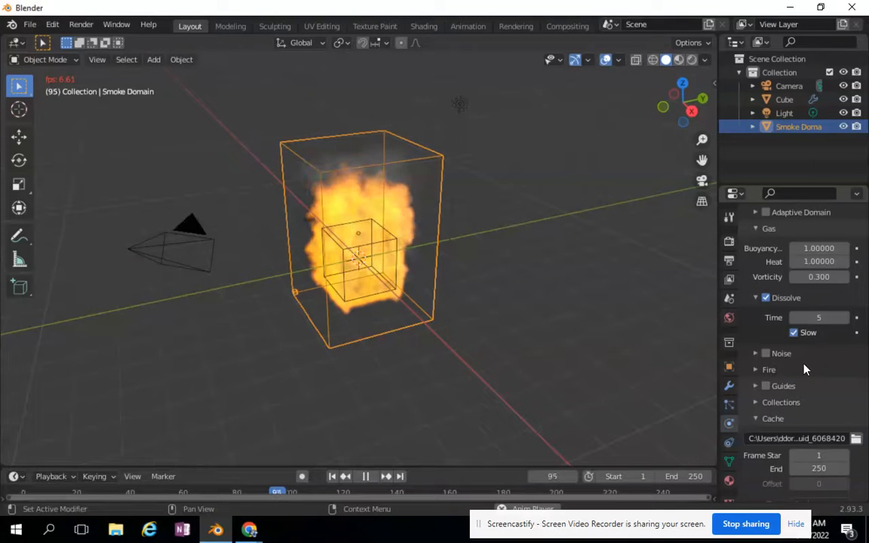
{"action": "scroll", "coordinate": [809, 386], "scroll_direction": "up", "scroll_amount": 3}
{"action": "scroll", "coordinate": [809, 386], "scroll_direction": "up", "scroll_amount": 3}
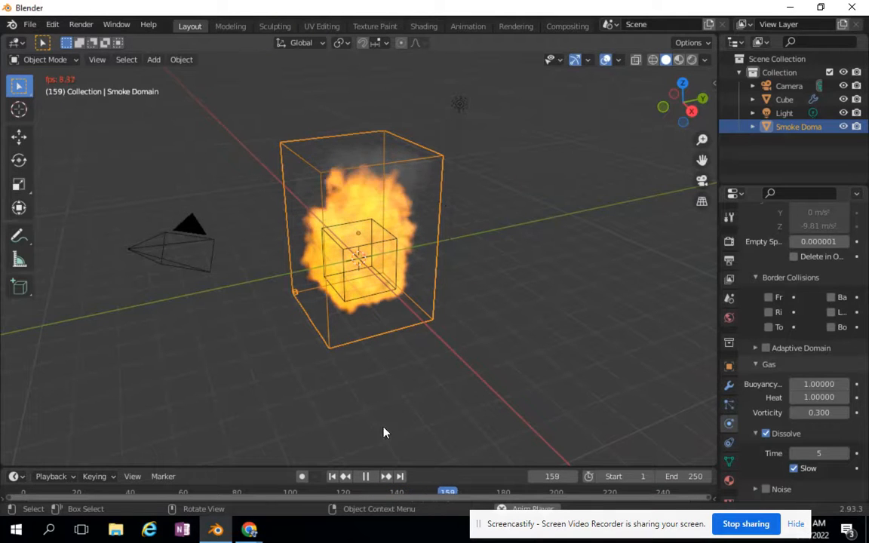
{"action": "left_click", "coordinate": [365, 476]}
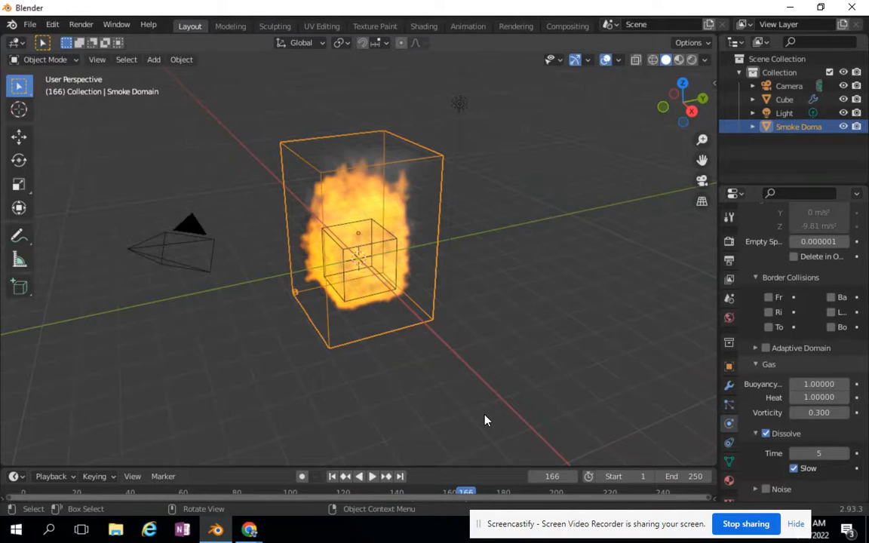
Set the blackbody intensity of the smoke domain material's Principled Volume to 1.
{"action": "left_click", "coordinate": [729, 481]}
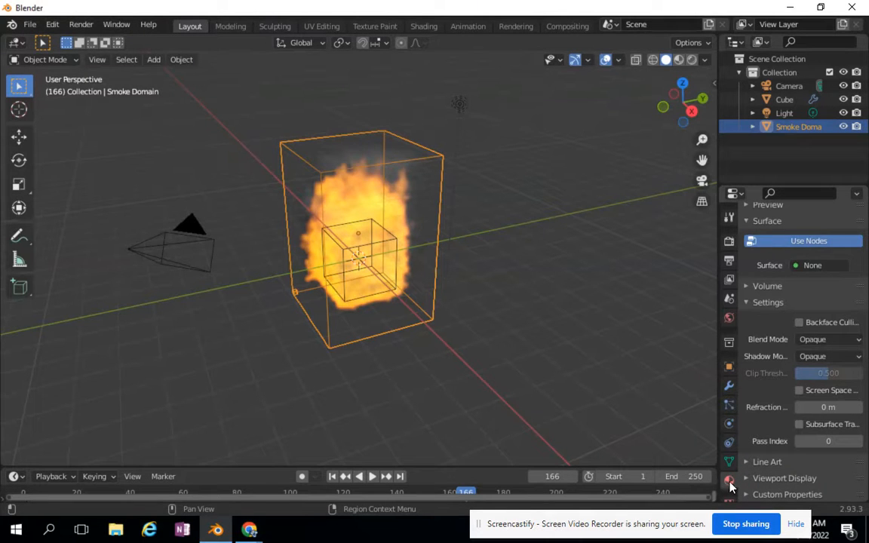
{"action": "left_click", "coordinate": [747, 288]}
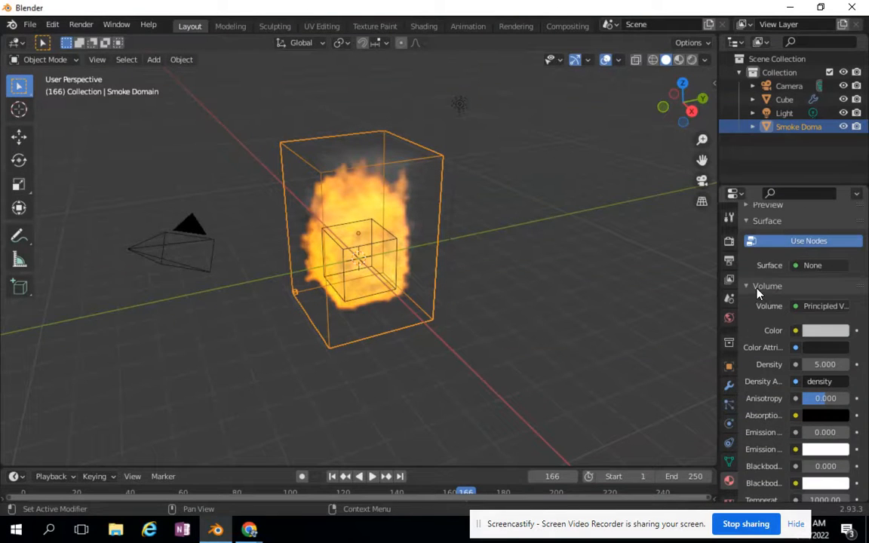
{"action": "left_click", "coordinate": [751, 290]}
{"action": "left_click", "coordinate": [750, 290]}
{"action": "left_click", "coordinate": [744, 290]}
{"action": "left_click", "coordinate": [745, 290]}
{"action": "scroll", "coordinate": [808, 344], "scroll_direction": "down", "scroll_amount": 3}
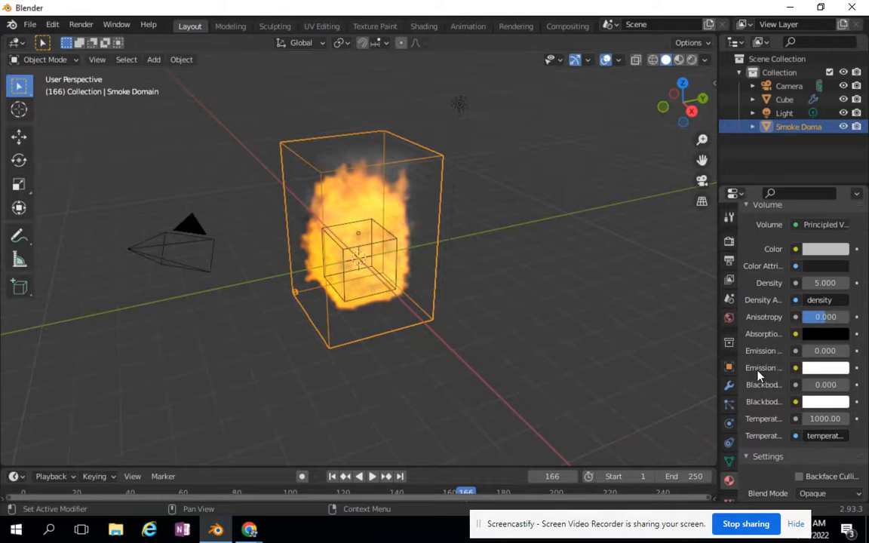
{"action": "left_click", "coordinate": [837, 386]}
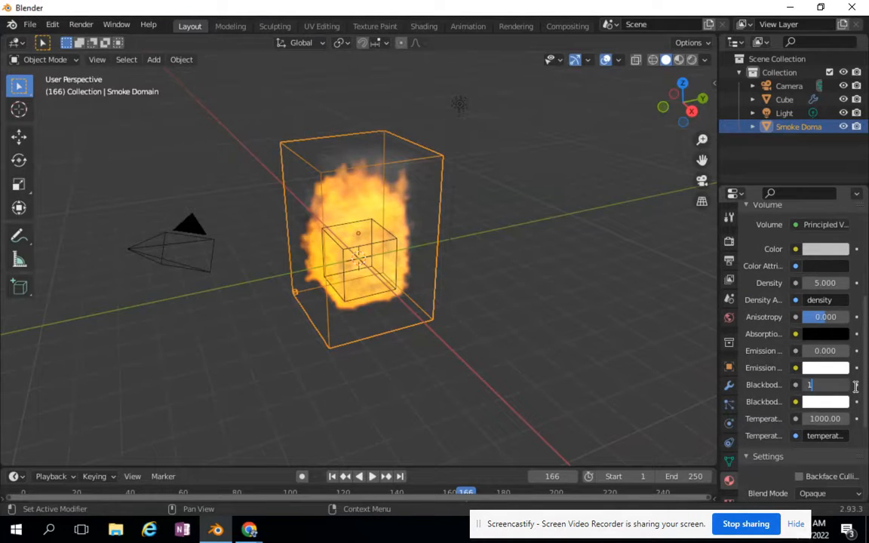
{"action": "key", "text": "Return"}
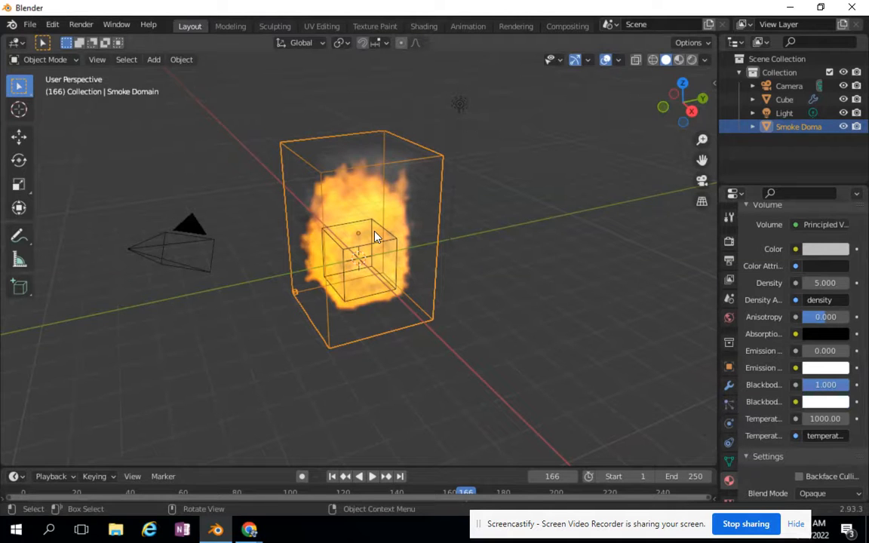
Set the render output to a file named fire on the Desktop, using the AVI Raw file format.
{"action": "left_click", "coordinate": [728, 261]}
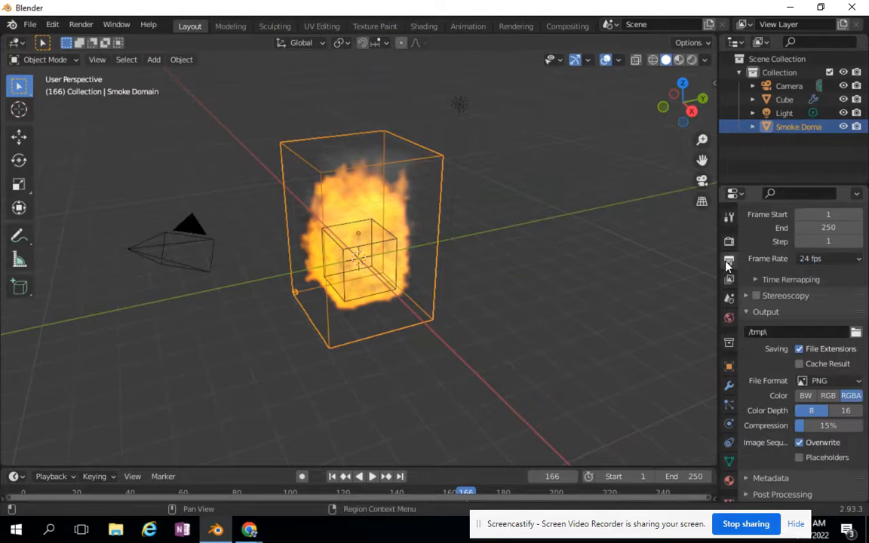
{"action": "left_click", "coordinate": [856, 332]}
{"action": "left_click", "coordinate": [115, 188]}
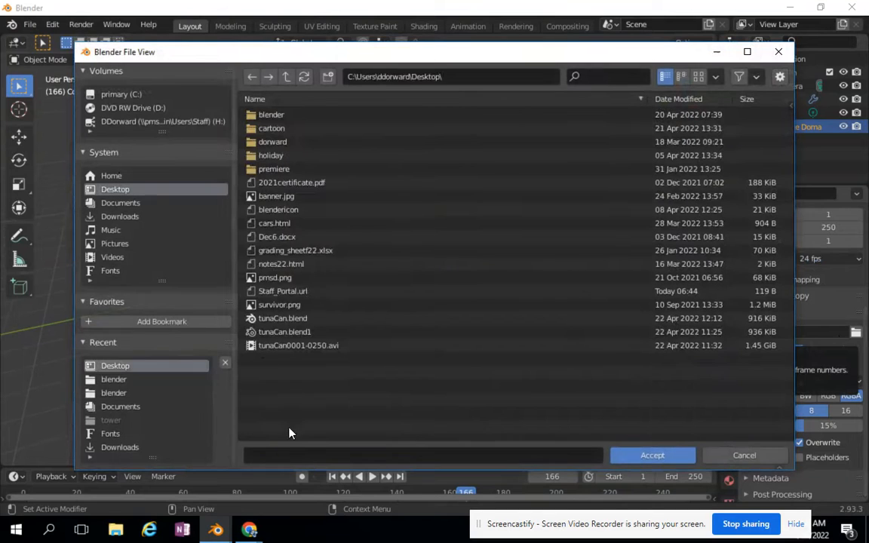
{"action": "left_click", "coordinate": [288, 455]}
{"action": "type", "text": "fire"}
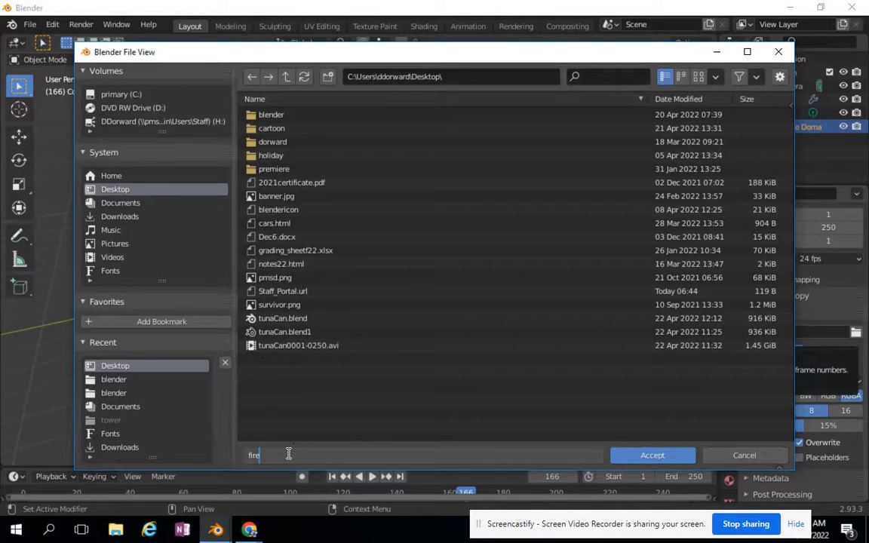
{"action": "left_click", "coordinate": [652, 455]}
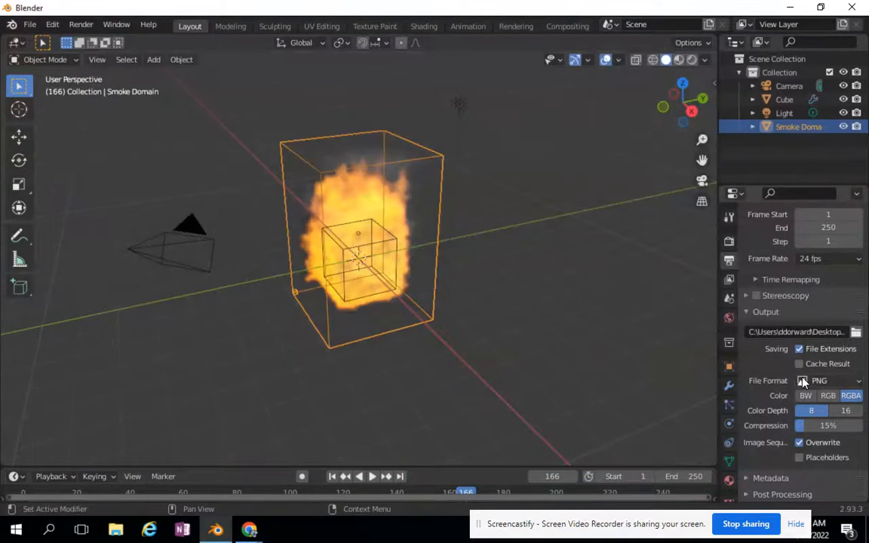
{"action": "left_click", "coordinate": [821, 381]}
{"action": "left_click", "coordinate": [807, 291]}
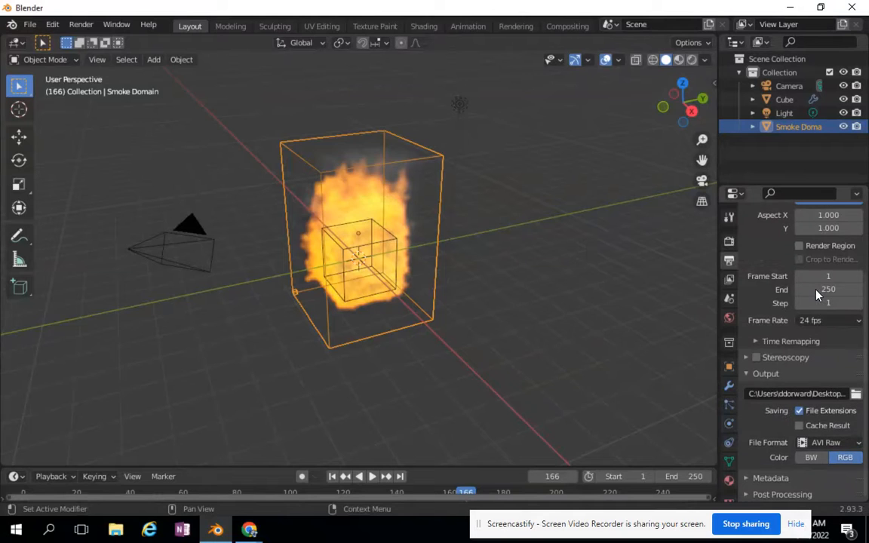
Move the current frame back to 32 and make the timeline area taller.
{"action": "scroll", "coordinate": [786, 300], "scroll_direction": "up", "scroll_amount": 2}
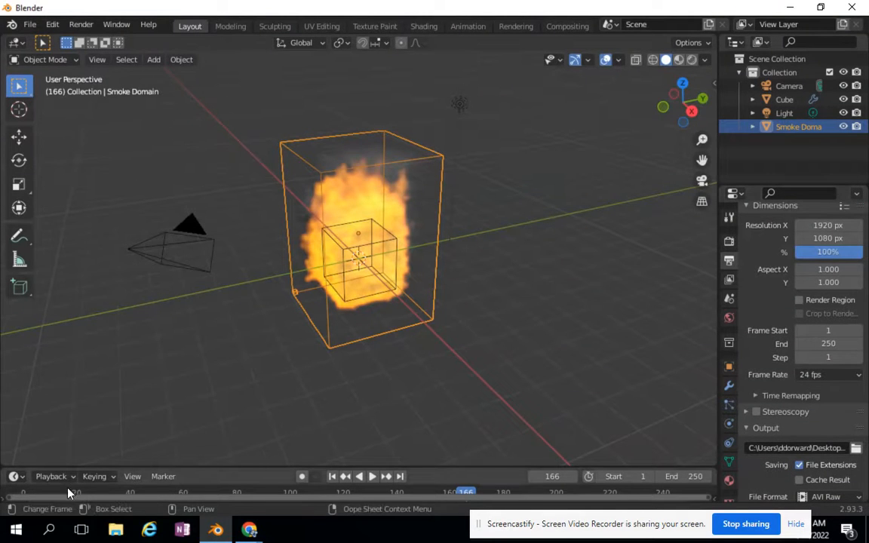
{"action": "left_click_drag", "start_coordinate": [458, 491], "coordinate": [110, 489]}
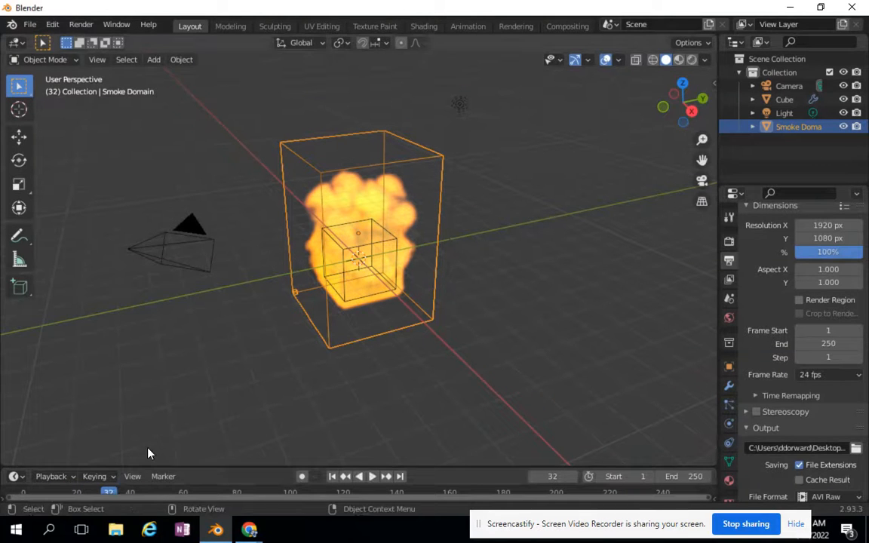
{"action": "middle_click_drag", "start_coordinate": [150, 449], "coordinate": [144, 461]}
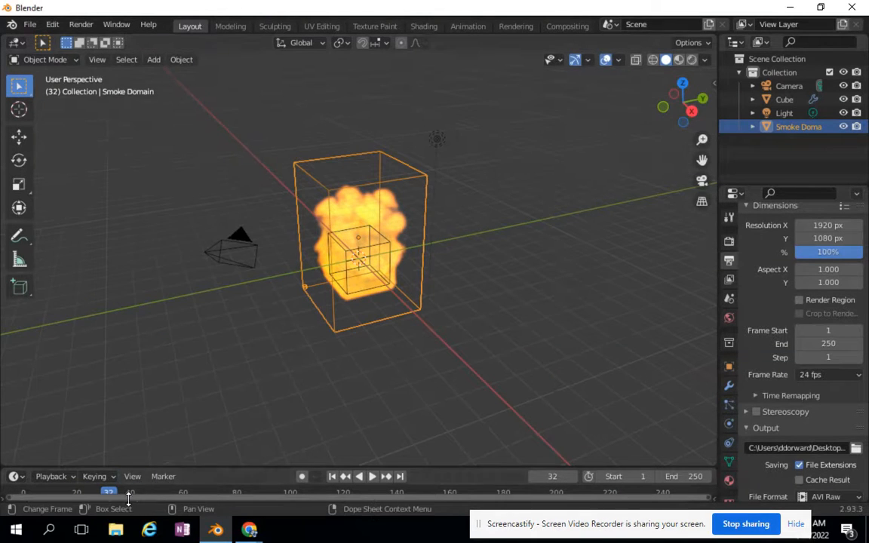
{"action": "left_click_drag", "start_coordinate": [144, 468], "coordinate": [146, 450]}
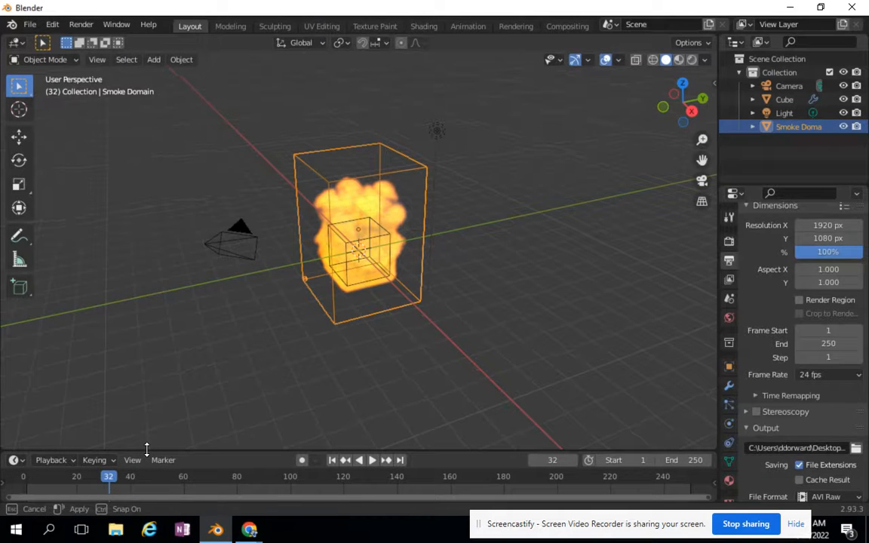
Set the animation's start frame to 33.
{"action": "left_click", "coordinate": [860, 330]}
{"action": "type", "text": "33"}
{"action": "key", "text": "Return"}
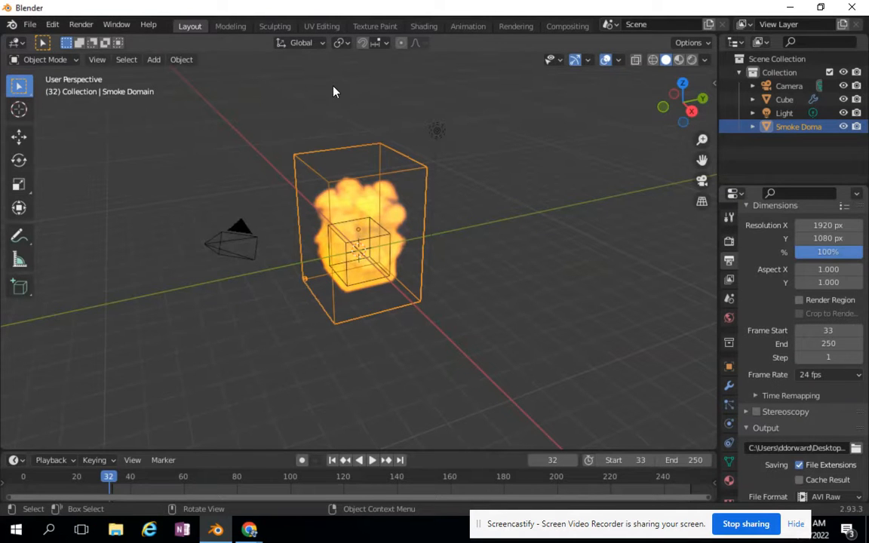
Look through the camera and use walk navigation to move it back and up, framing the whole smoke domain.
{"action": "left_click", "coordinate": [701, 181]}
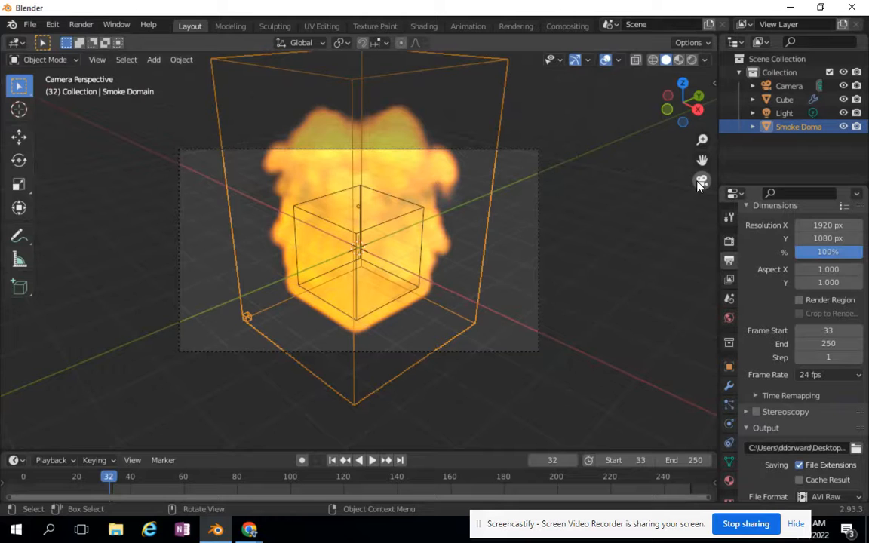
{"action": "key", "text": "shift+grave"}
{"action": "key", "text": "s"}
{"action": "key", "text": "s"}
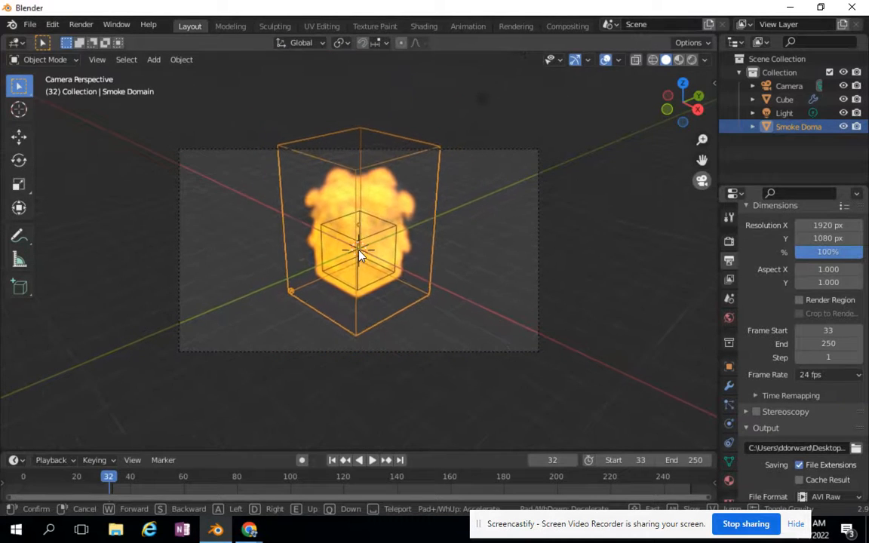
{"action": "key", "text": "e"}
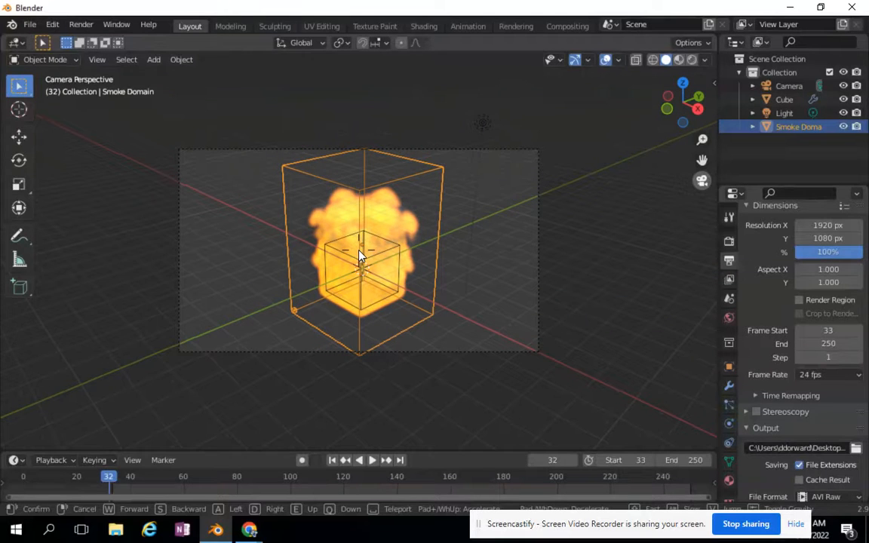
{"action": "left_click", "coordinate": [359, 256]}
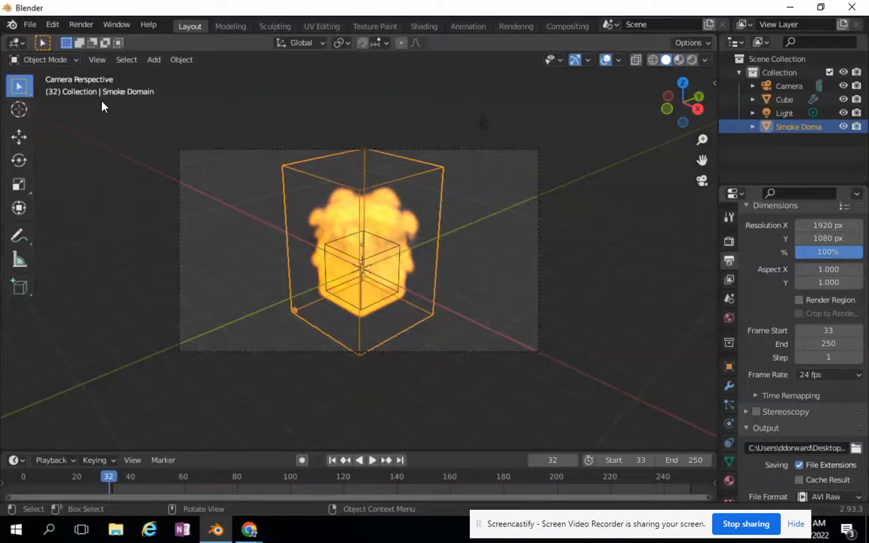
Render the fire animation.
{"action": "left_click", "coordinate": [78, 24]}
{"action": "left_click", "coordinate": [87, 54]}
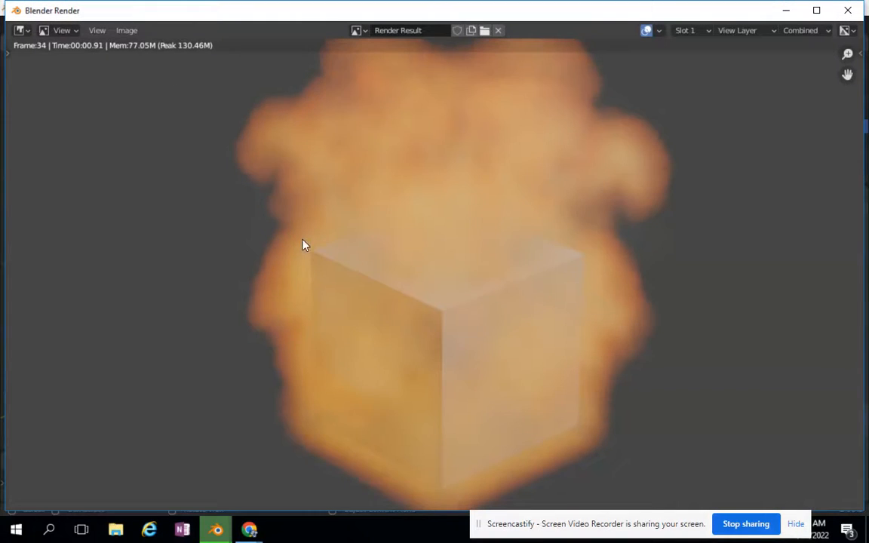